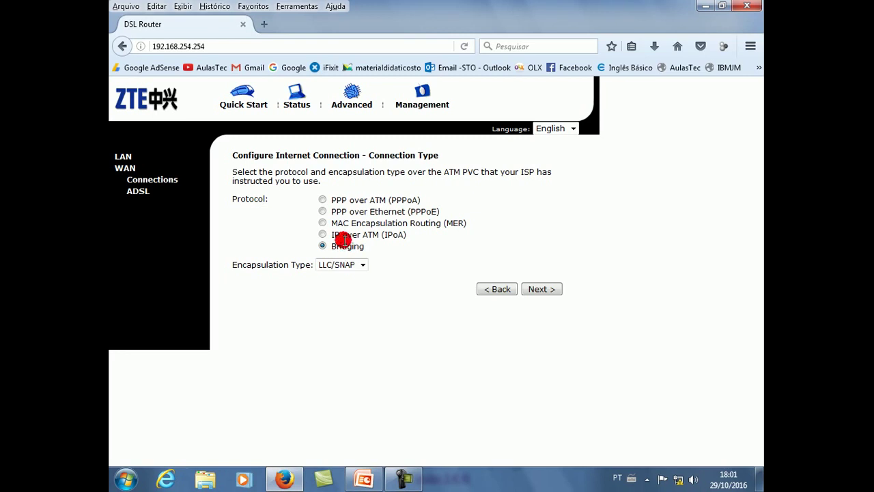
Step: Choose PPP over Ethernet (PPPoE) with NAT enabled and begin entering the PPP user name
{"action": "left_click", "coordinate": [323, 212]}
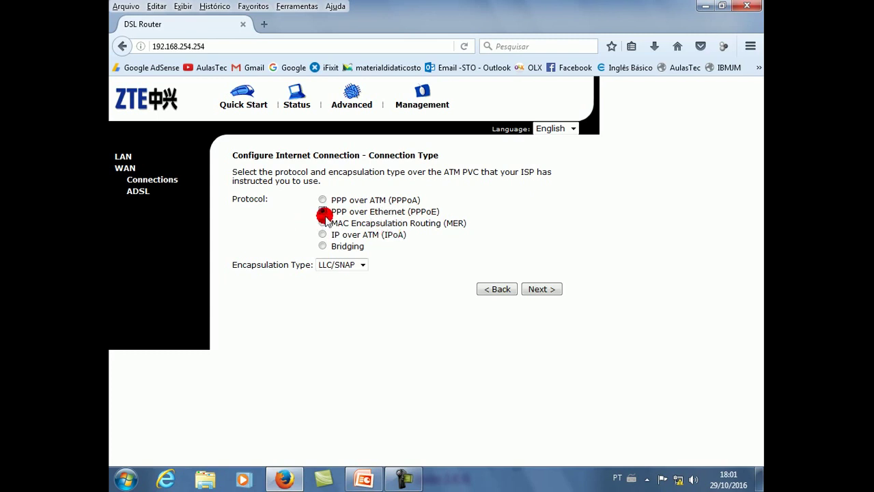
{"action": "left_click", "coordinate": [539, 289]}
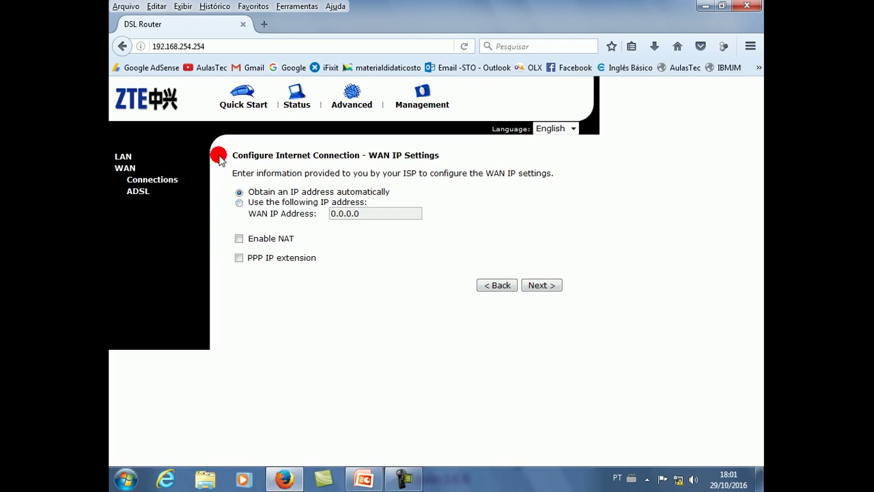
{"action": "left_click", "coordinate": [239, 239]}
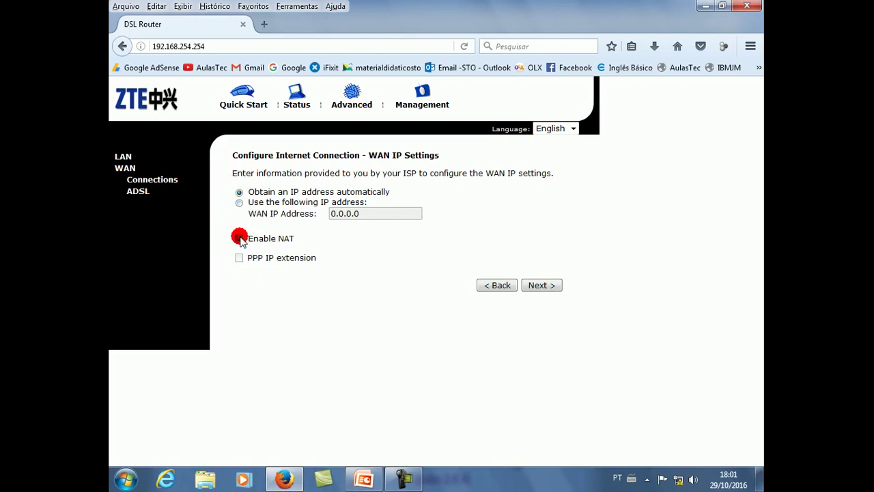
{"action": "left_click", "coordinate": [555, 285]}
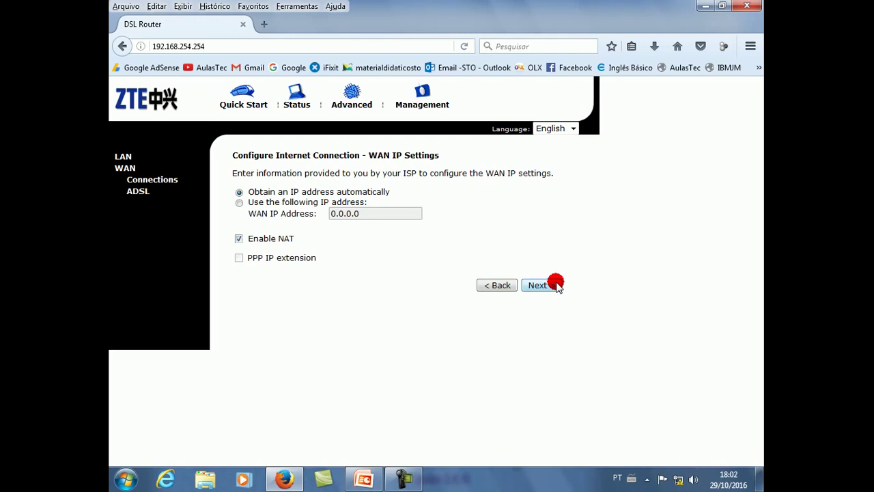
{"action": "left_click", "coordinate": [384, 212]}
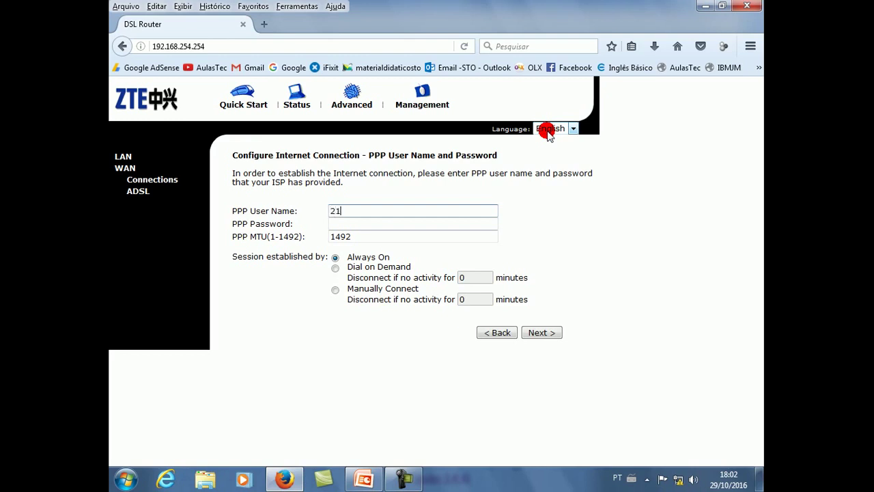
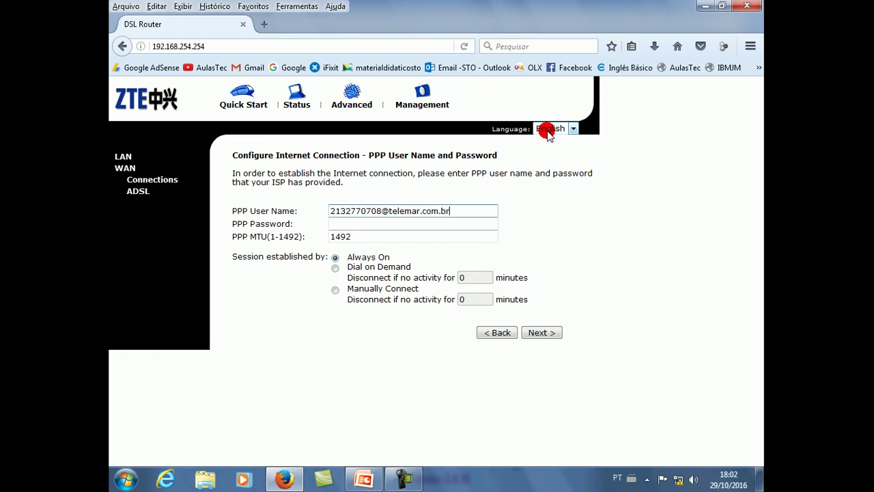
Step: Enter the ISP's PPP user name and password, then continue to the PPPoE connection summary
{"action": "left_click", "coordinate": [404, 230]}
{"action": "left_click", "coordinate": [385, 220]}
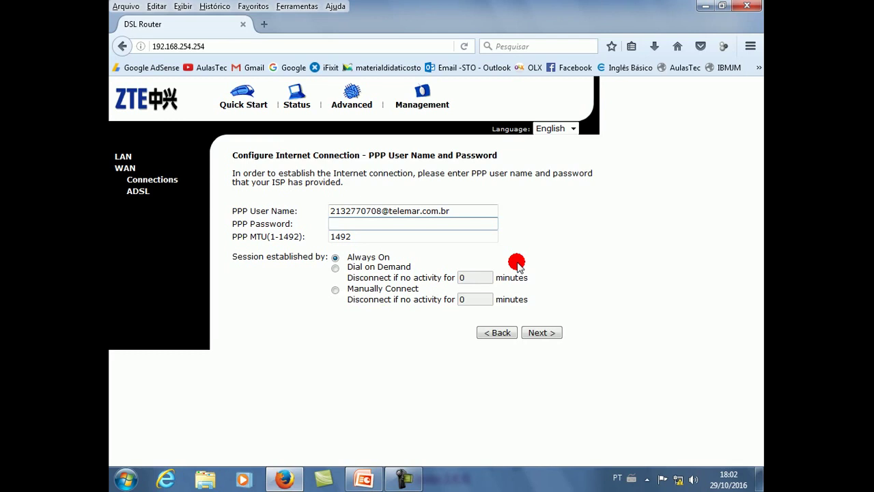
{"action": "type", "text": "••"}
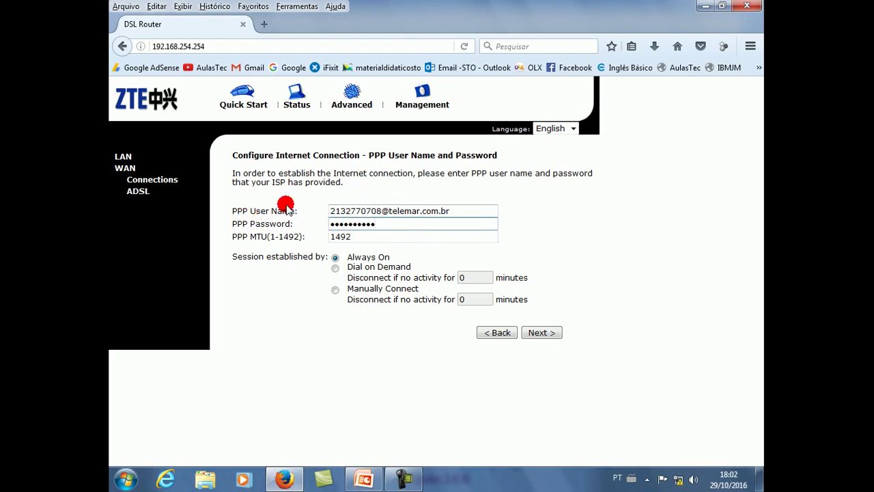
{"action": "left_click", "coordinate": [465, 209]}
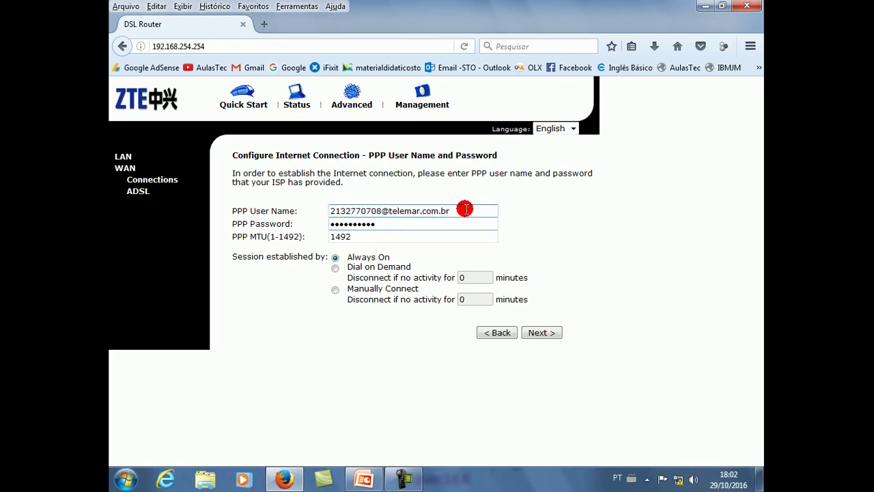
{"action": "left_click", "coordinate": [405, 227]}
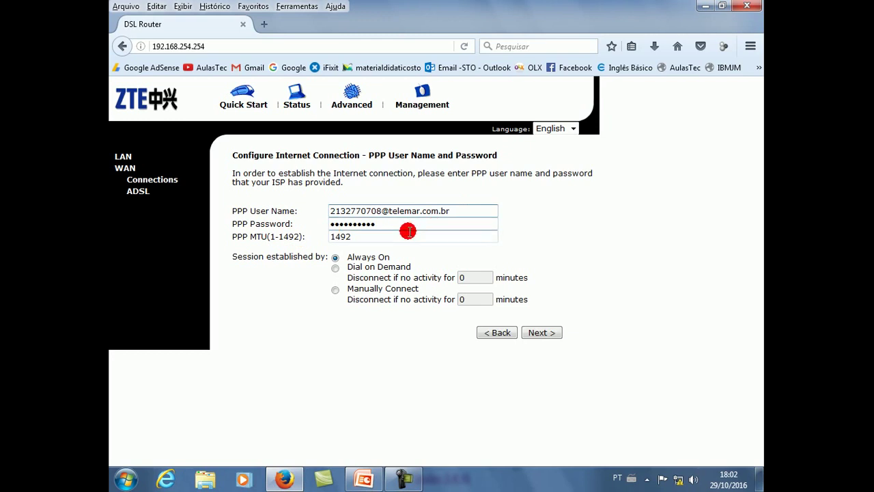
{"action": "left_click", "coordinate": [540, 333]}
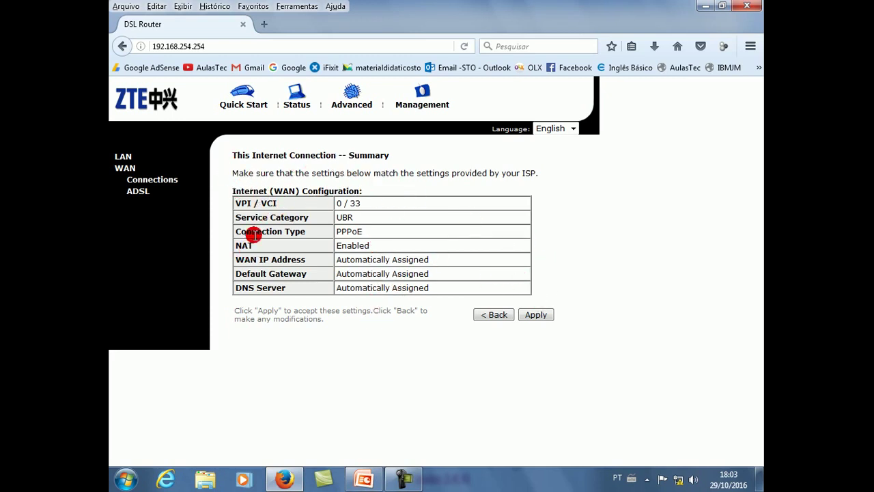
Step: Apply the summary and check the new pppoe_0_33 entry shows PPPoE protocol
{"action": "left_click", "coordinate": [539, 315]}
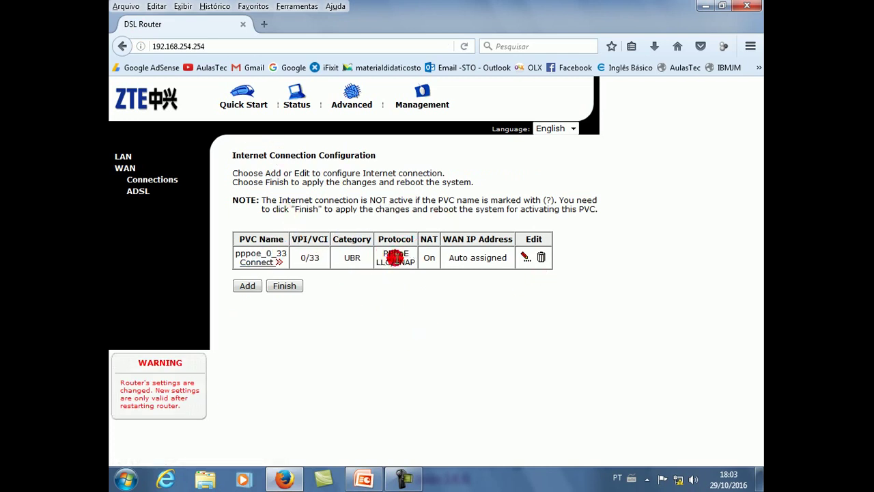
{"action": "left_click_drag", "start_coordinate": [383, 257], "coordinate": [405, 250]}
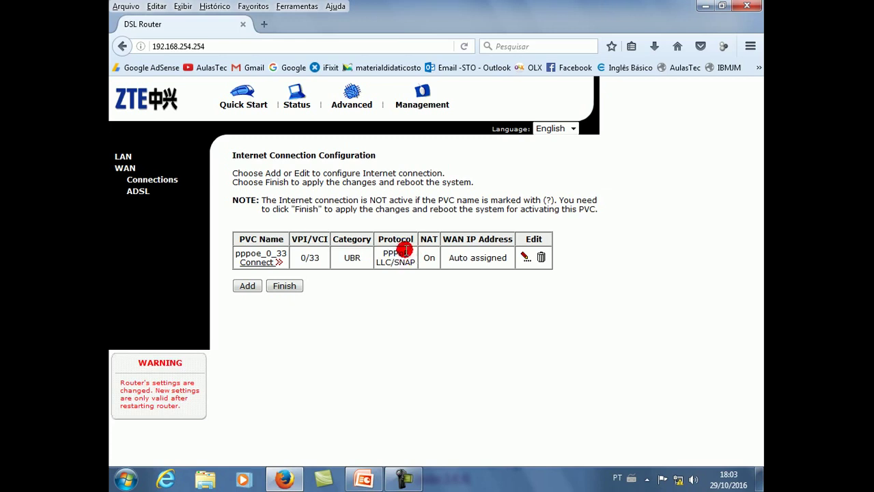
{"action": "left_click", "coordinate": [414, 242]}
{"action": "left_click_drag", "start_coordinate": [410, 250], "coordinate": [381, 253]}
{"action": "left_click", "coordinate": [414, 251]}
{"action": "left_click_drag", "start_coordinate": [410, 250], "coordinate": [396, 257]}
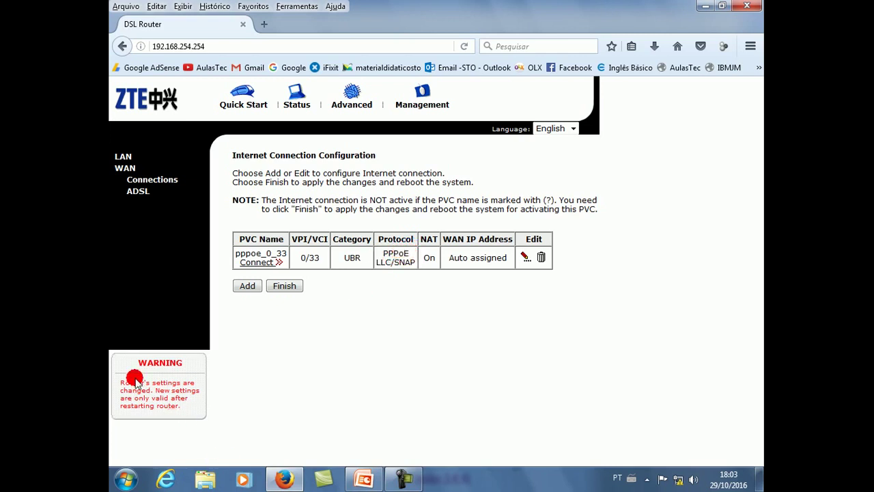
Step: Review the warning that settings changed and the router needs restarting
{"action": "left_click_drag", "start_coordinate": [120, 382], "coordinate": [201, 406]}
{"action": "left_click", "coordinate": [203, 404]}
{"action": "left_click_drag", "start_coordinate": [318, 383], "coordinate": [319, 389]}
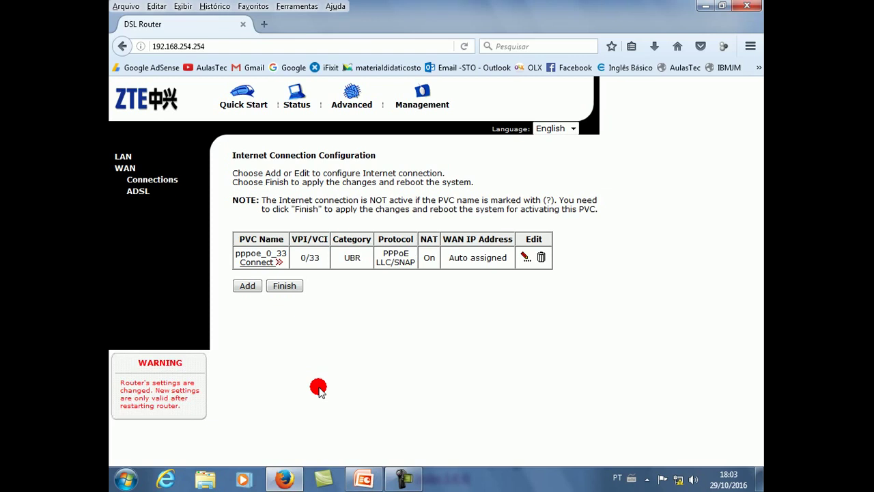
{"action": "left_click_drag", "start_coordinate": [320, 389], "coordinate": [313, 388]}
{"action": "mouse_move", "coordinate": [312, 386]}
{"action": "left_mouse_down"}
{"action": "mouse_move", "coordinate": [306, 378]}
{"action": "mouse_move", "coordinate": [335, 296]}
{"action": "mouse_move", "coordinate": [146, 65]}
{"action": "left_mouse_up"}
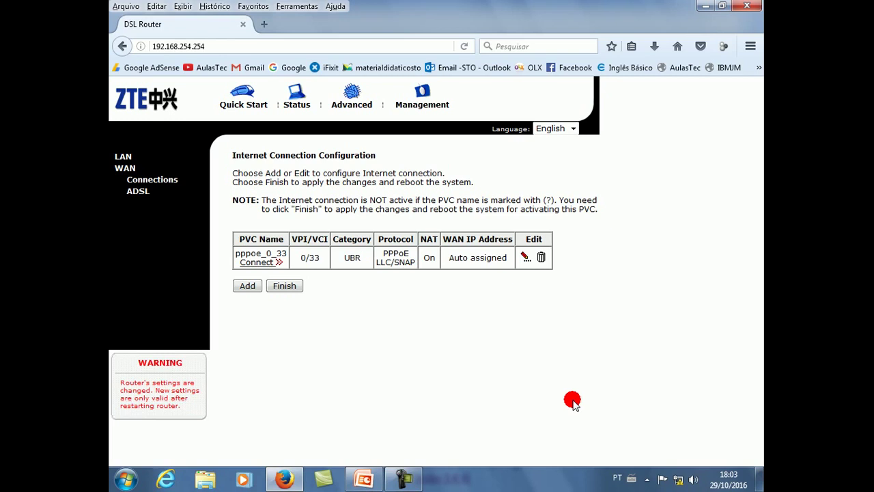
Step: Recheck the tray network status until Rede 5 reports Internet access, then close the popup
{"action": "left_click", "coordinate": [678, 480]}
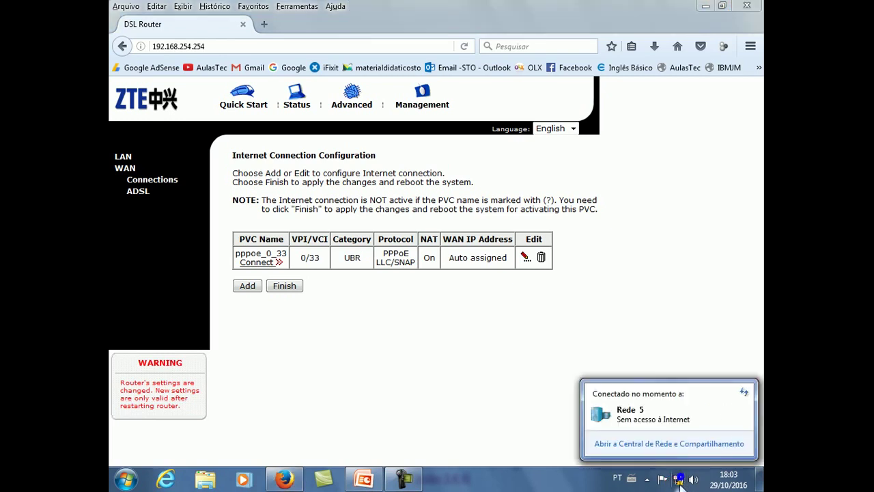
{"action": "left_click", "coordinate": [680, 480]}
{"action": "right_click", "coordinate": [676, 479]}
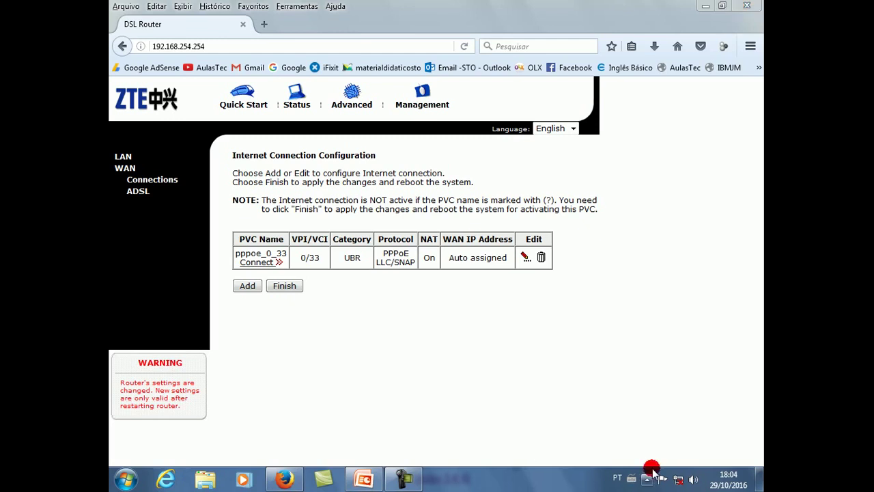
{"action": "left_click", "coordinate": [678, 479]}
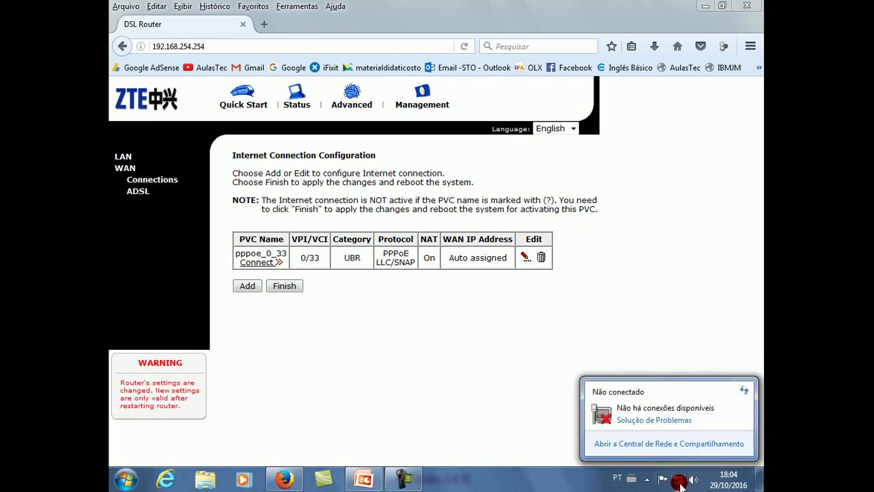
{"action": "left_click", "coordinate": [679, 480]}
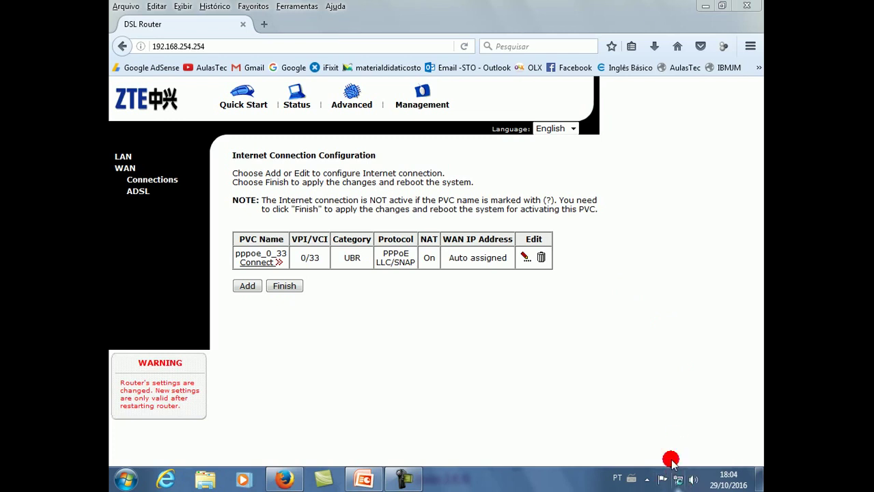
{"action": "left_click", "coordinate": [677, 480]}
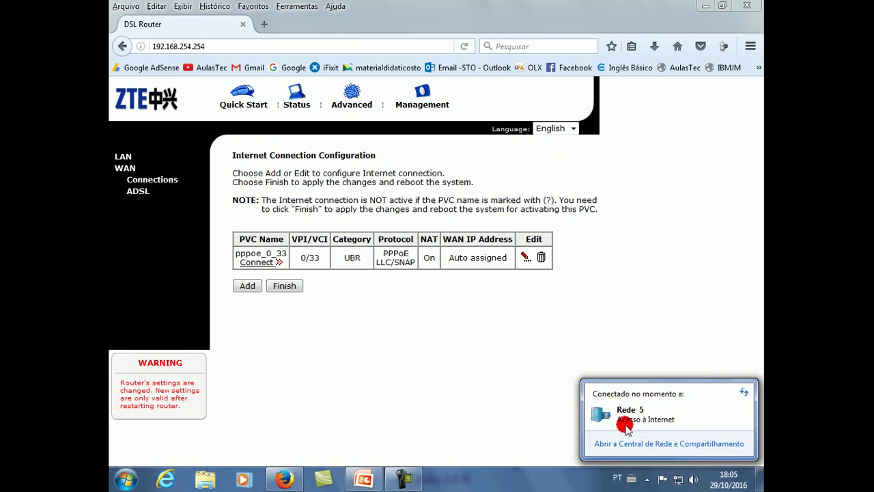
{"action": "left_click", "coordinate": [680, 480]}
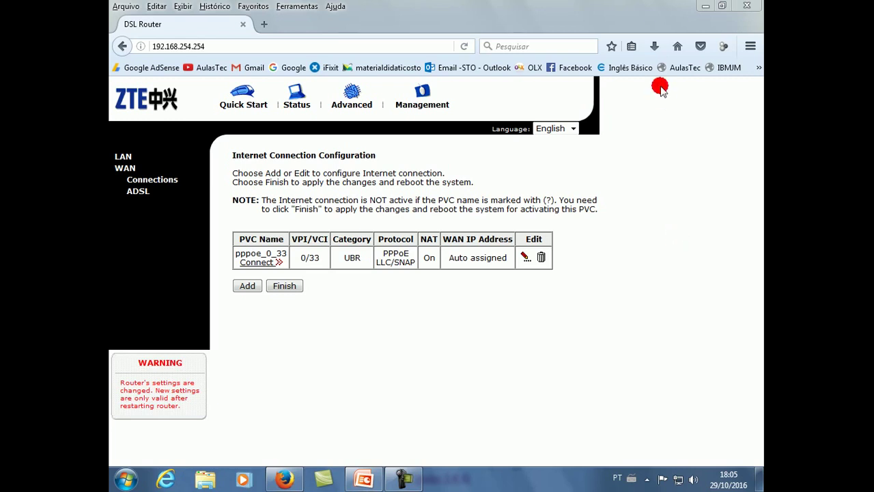
Step: Search Google for 'aulastec' from the Firefox home page to reach the AulasTec site
{"action": "left_click", "coordinate": [677, 46]}
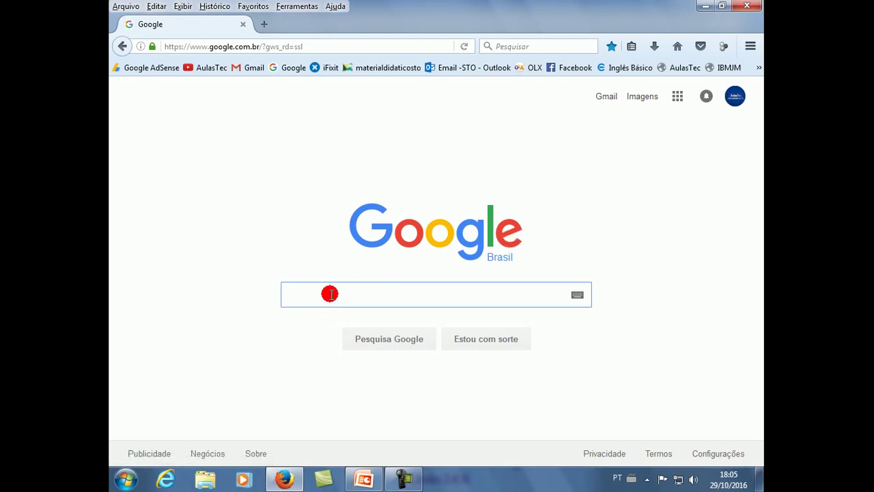
{"action": "type", "text": "u"}
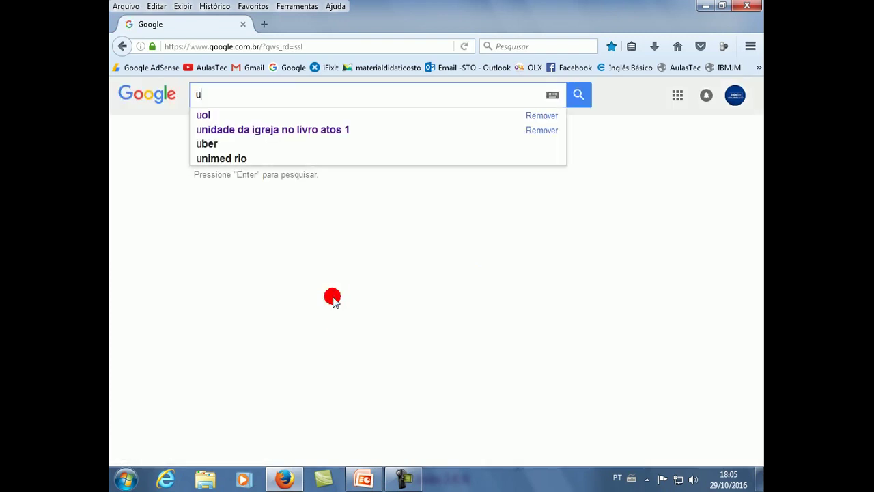
{"action": "key", "text": "BackSpace"}
{"action": "type", "text": "aulastec"}
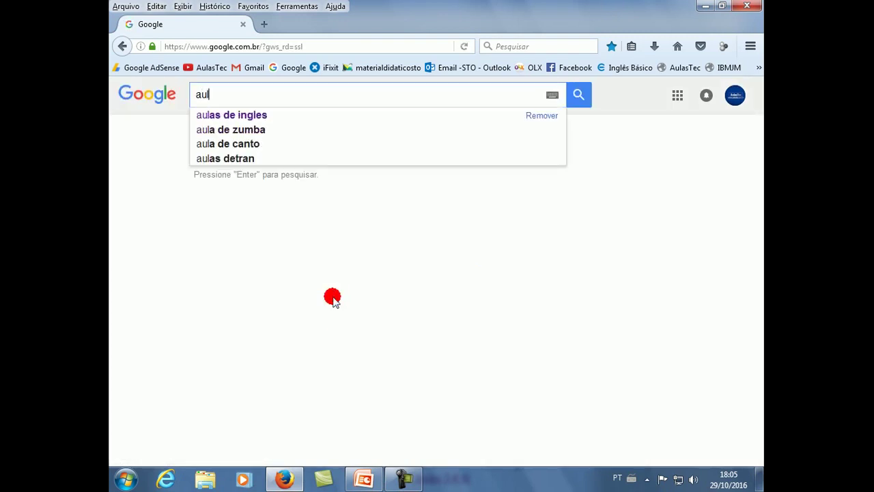
{"action": "key", "text": "Return"}
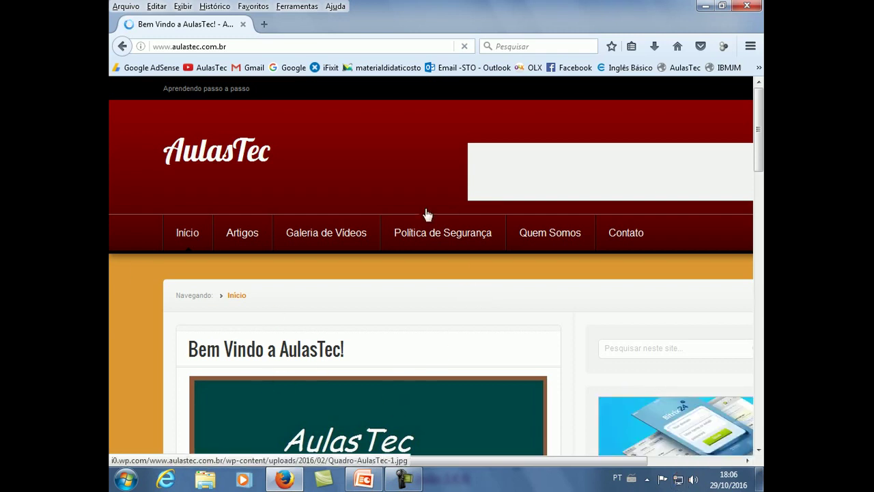
{"action": "scroll", "coordinate": [423, 209], "scroll_direction": "down", "scroll_amount": 10}
{"action": "scroll", "coordinate": [431, 226], "scroll_direction": "up", "scroll_amount": 10}
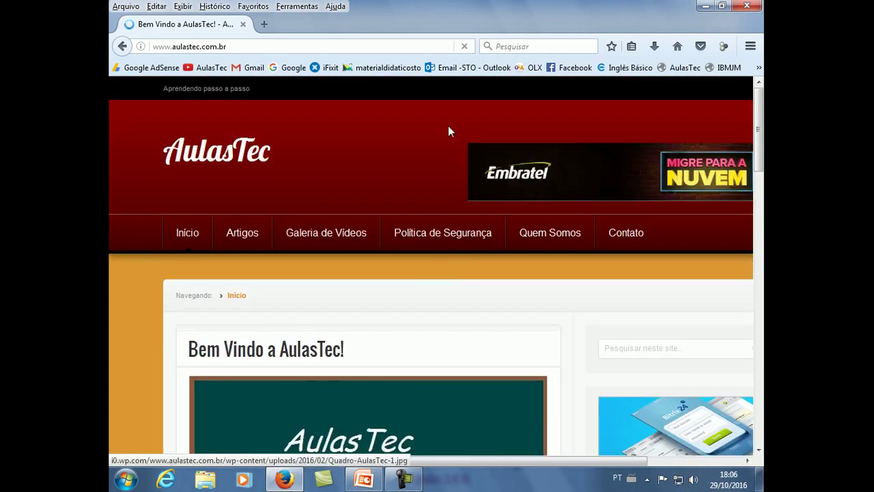